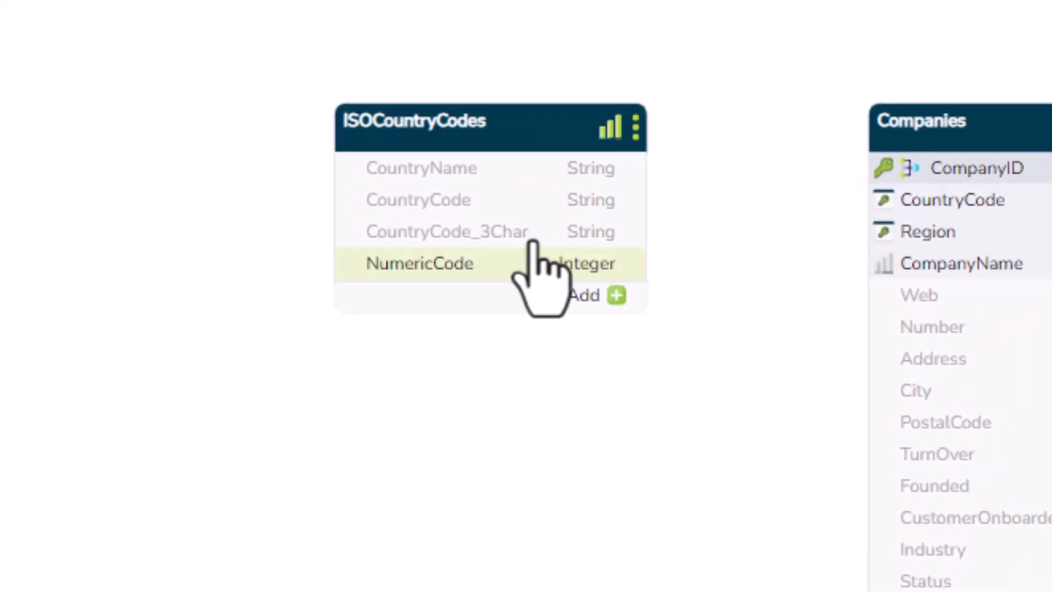
Key ISOCountryCodes on CountryCode, make CountryName the display name, and link it to Companies.CountryCode
right_click(453, 208)
left_click(490, 246)
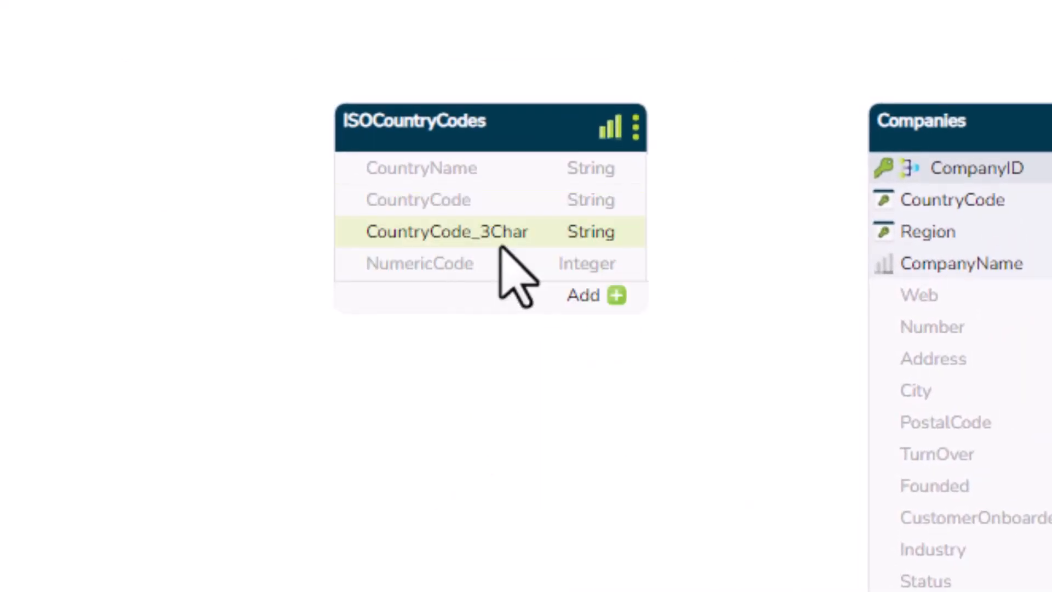
right_click(459, 205)
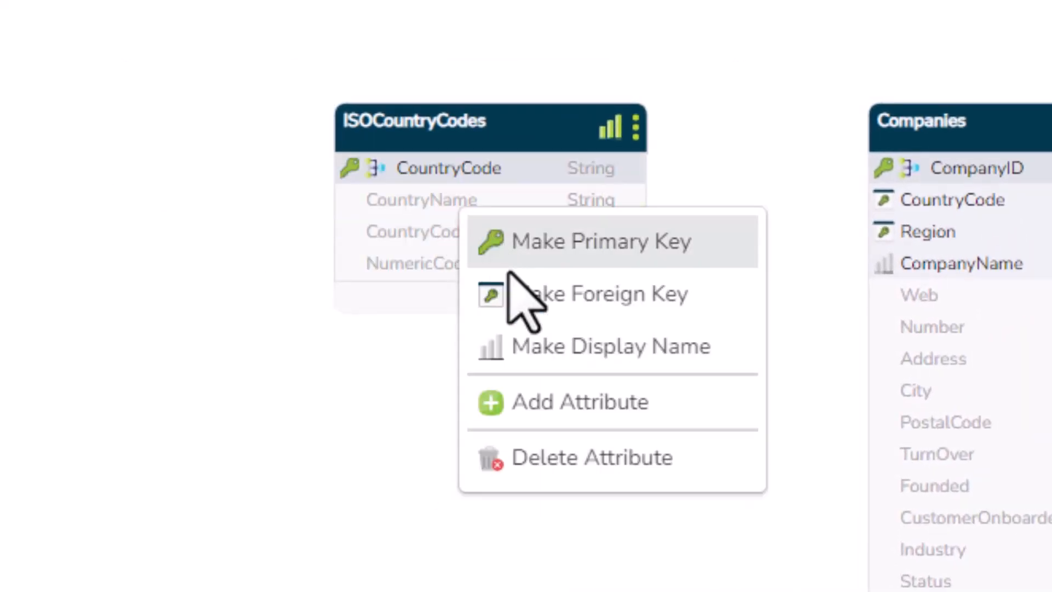
left_click(558, 345)
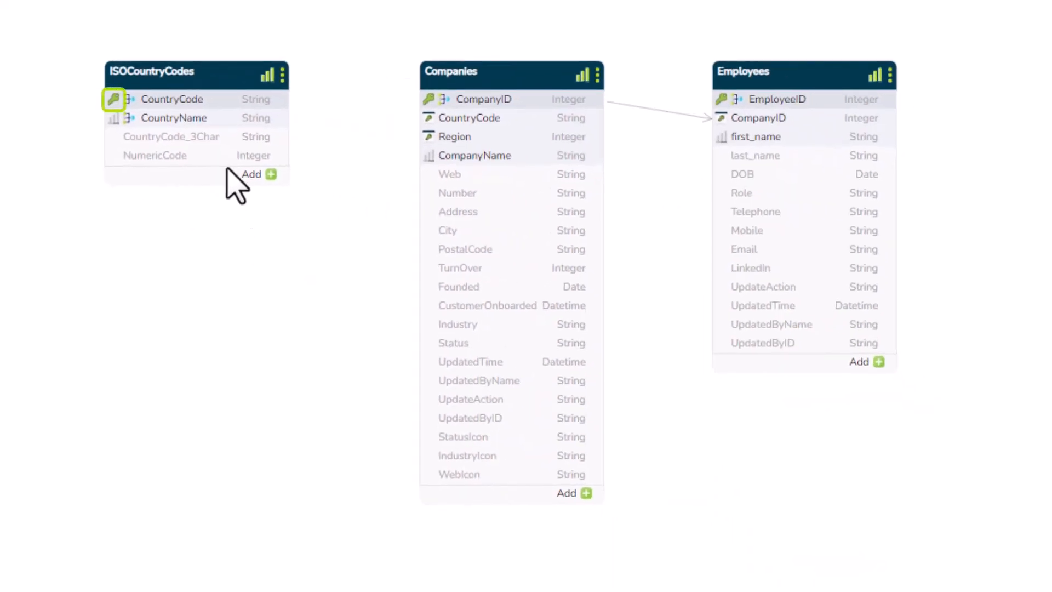
left_click_drag(194, 104, 457, 118)
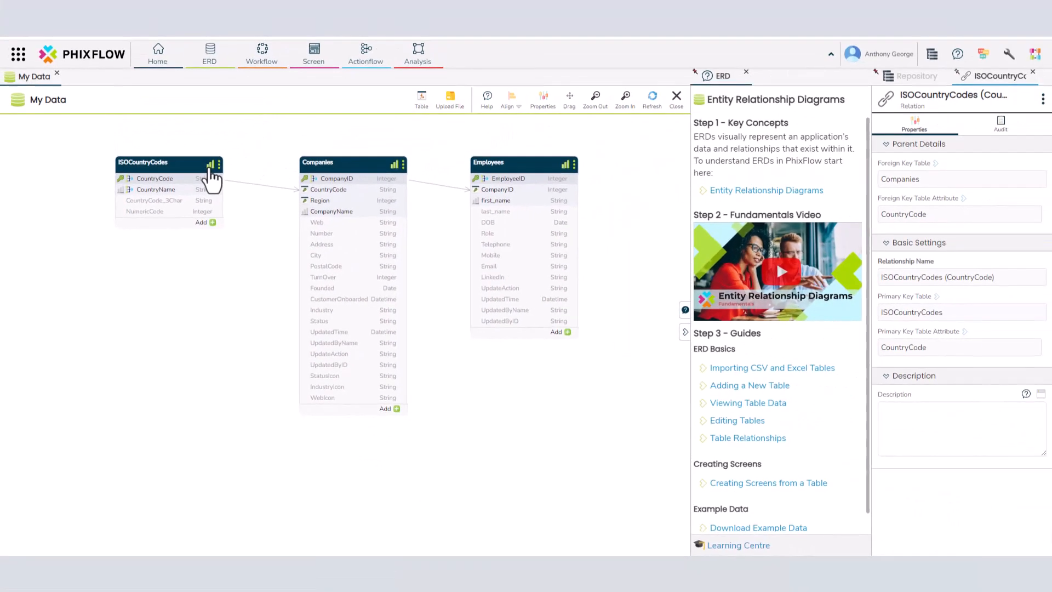
Preview the ISOCountryCodes data in its Default View, then close it
left_click(266, 76)
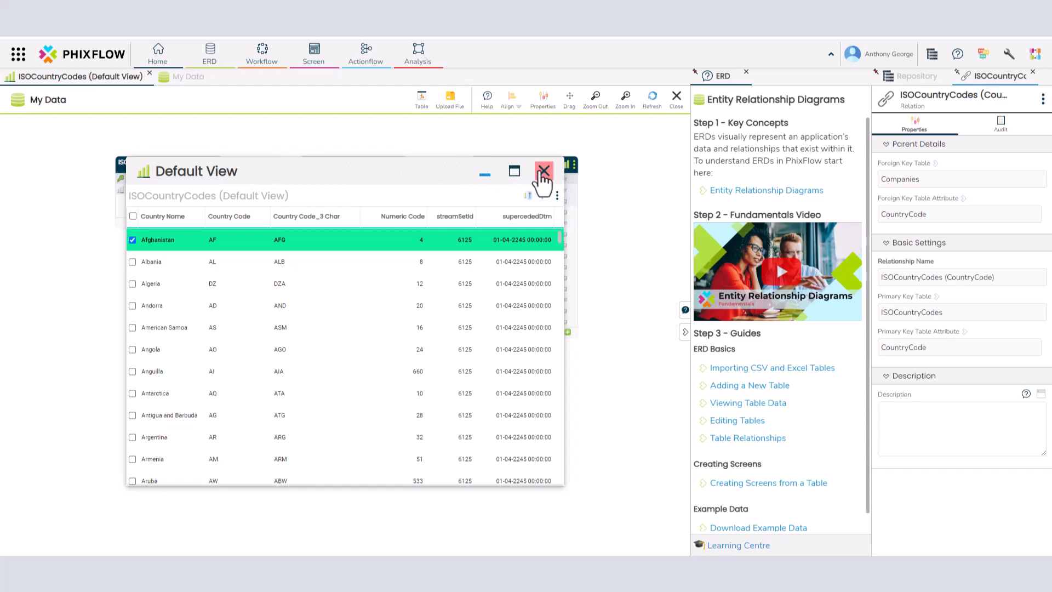
left_click(544, 171)
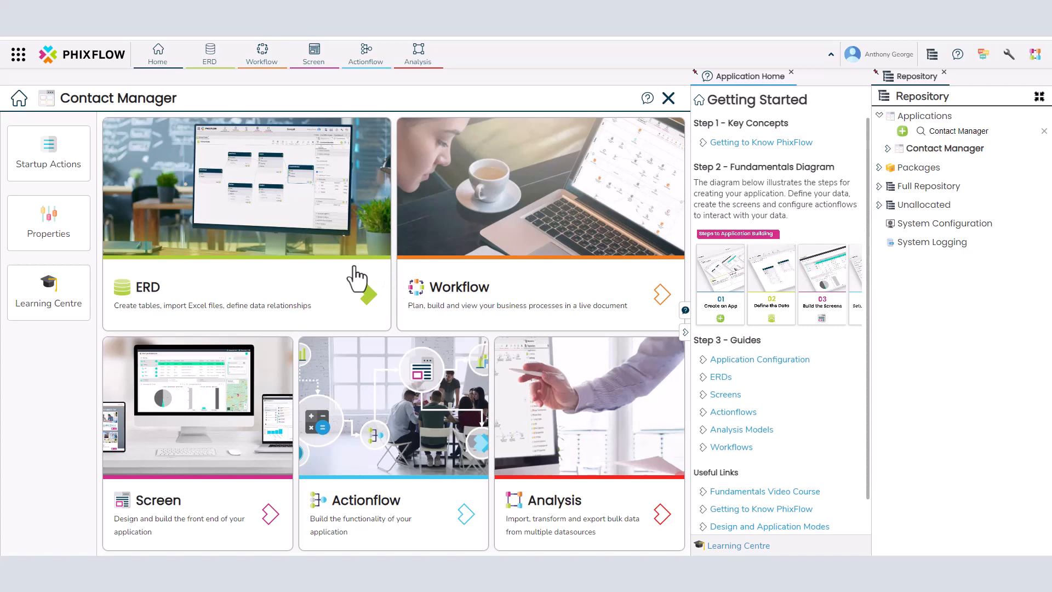
Create a new ERD named 'Data' from the Entity Relationship Diagrams list
left_click(254, 243)
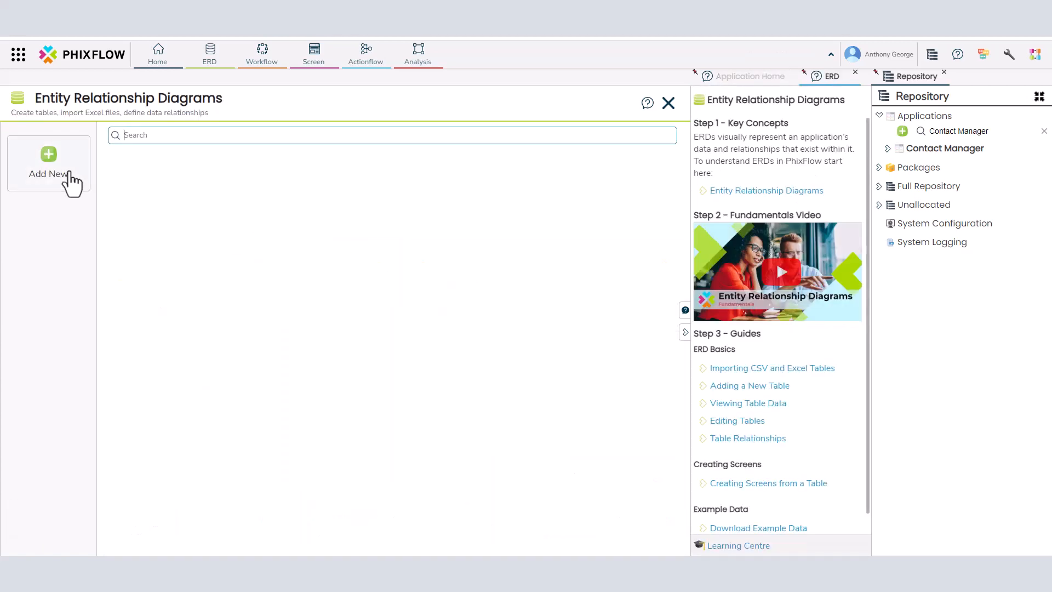
left_click(49, 159)
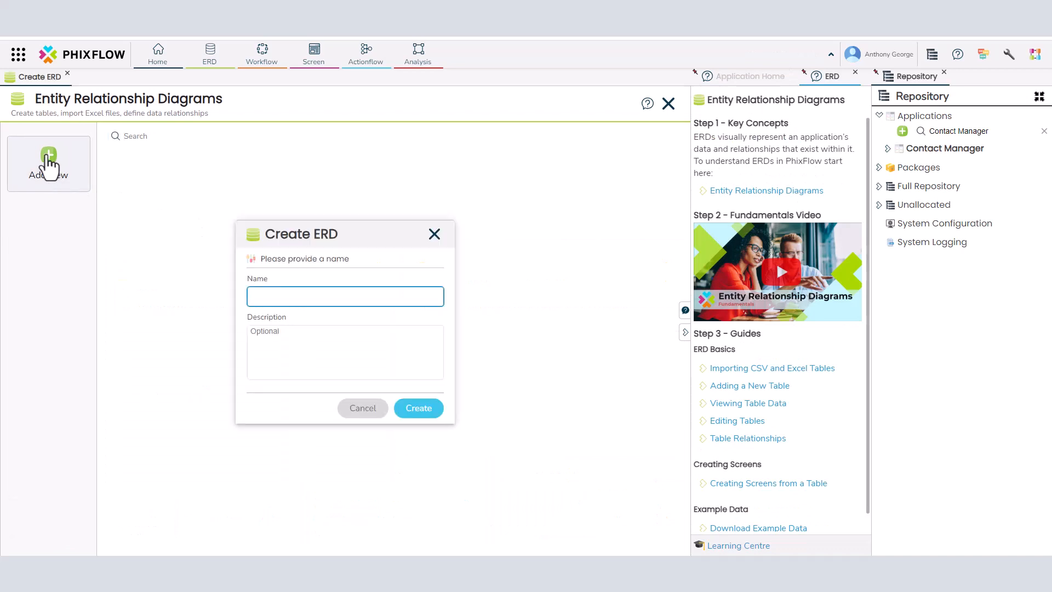
type("Data")
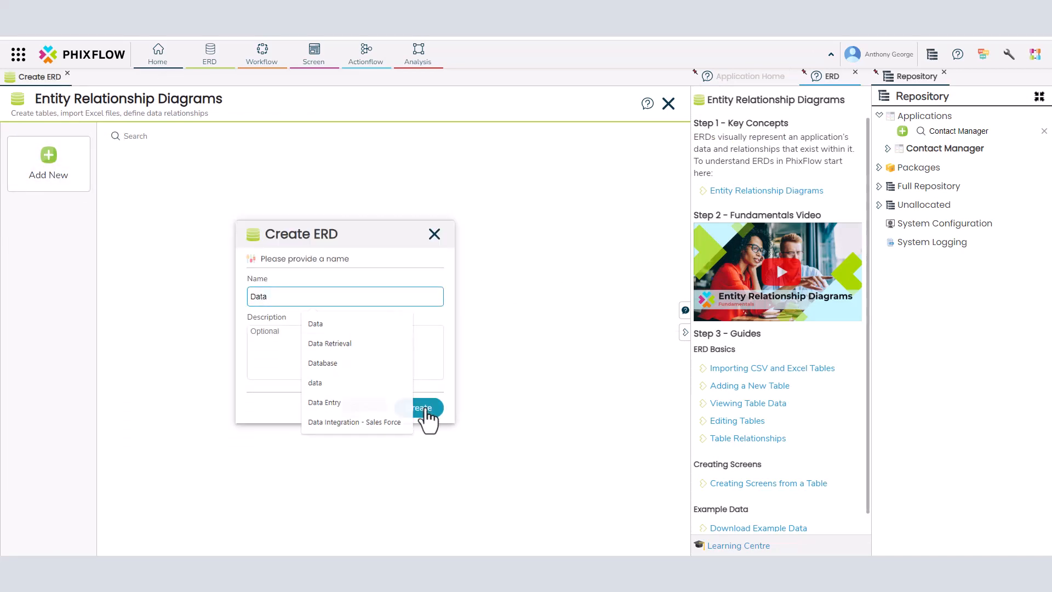
left_click(425, 411)
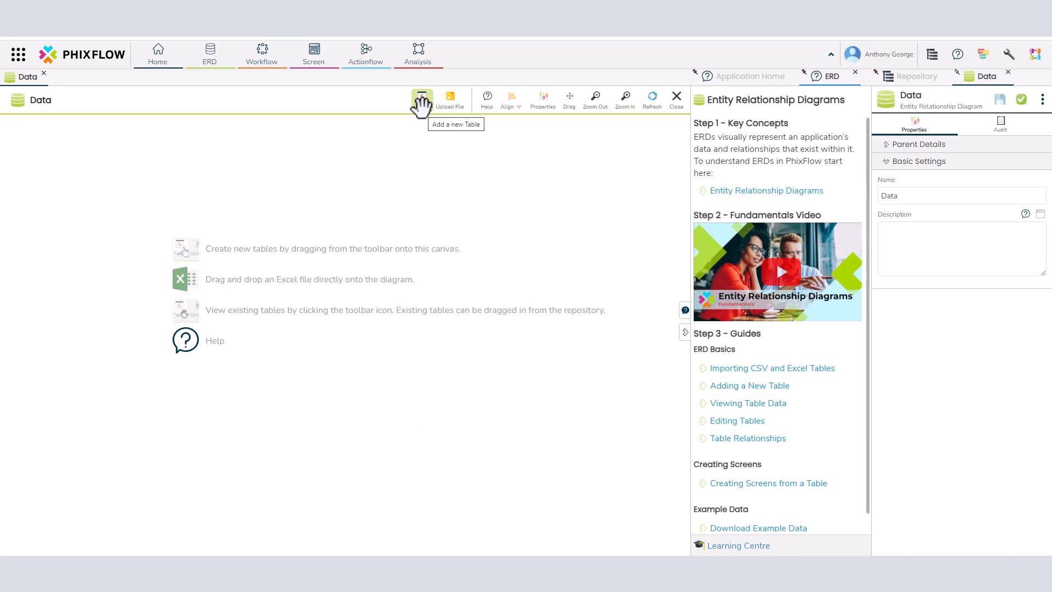
Add a table named 'Status' to the Data ERD canvas
left_click_drag(420, 104, 163, 322)
type("Status")
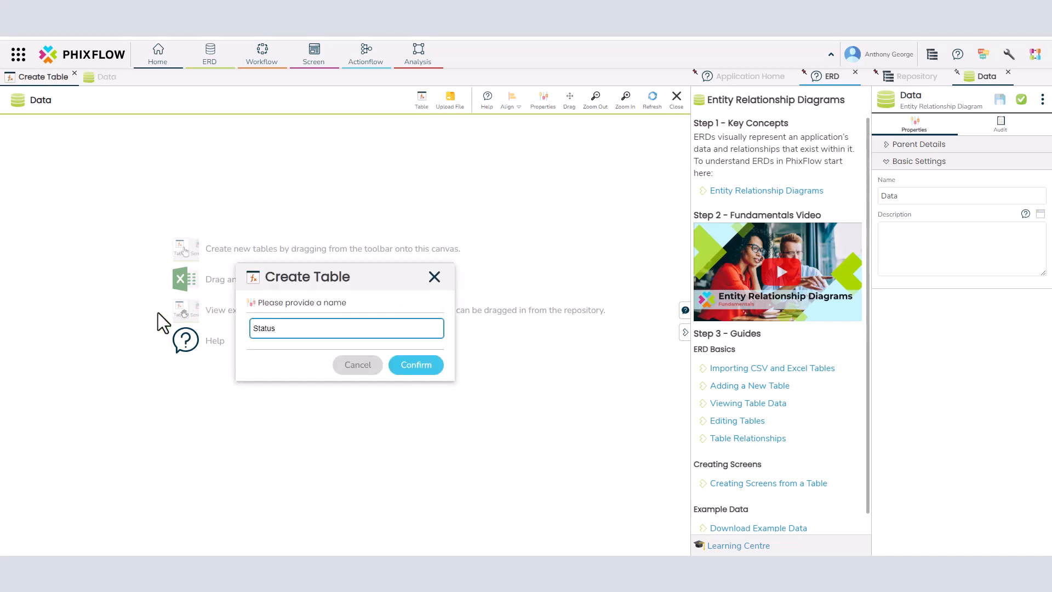
left_click(402, 364)
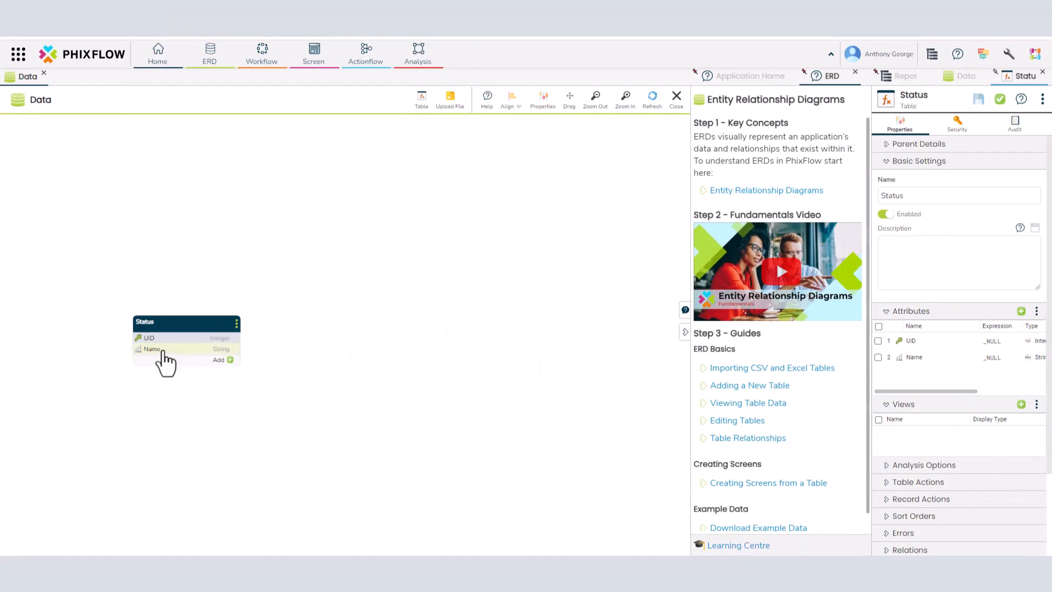
Inspect the Status Name attribute, then import Companies.csv as a table onto the canvas
left_click(159, 351)
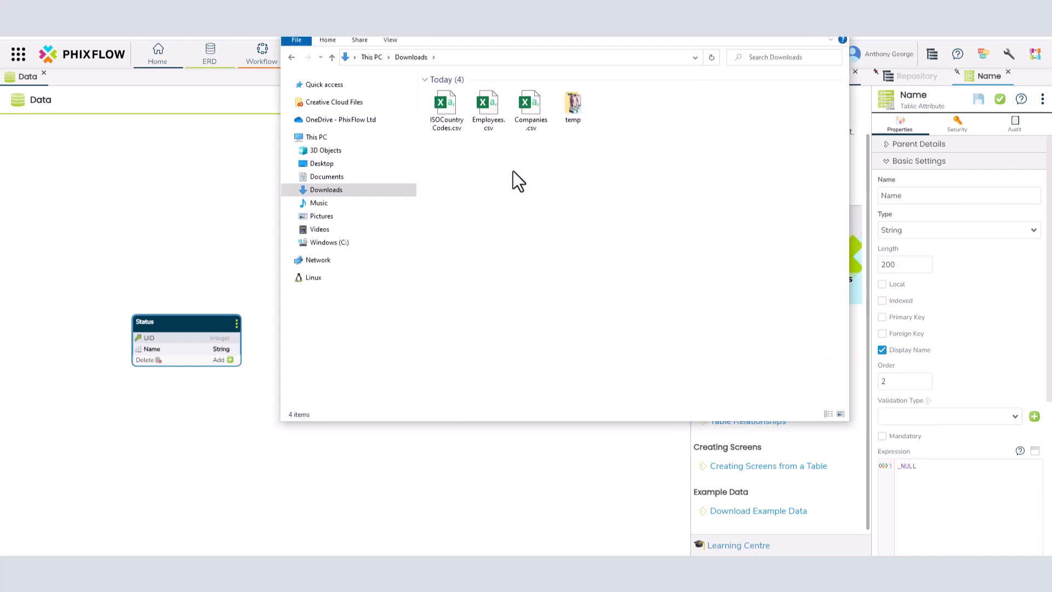
left_click_drag(524, 111, 243, 183)
left_click_drag(242, 183, 242, 183)
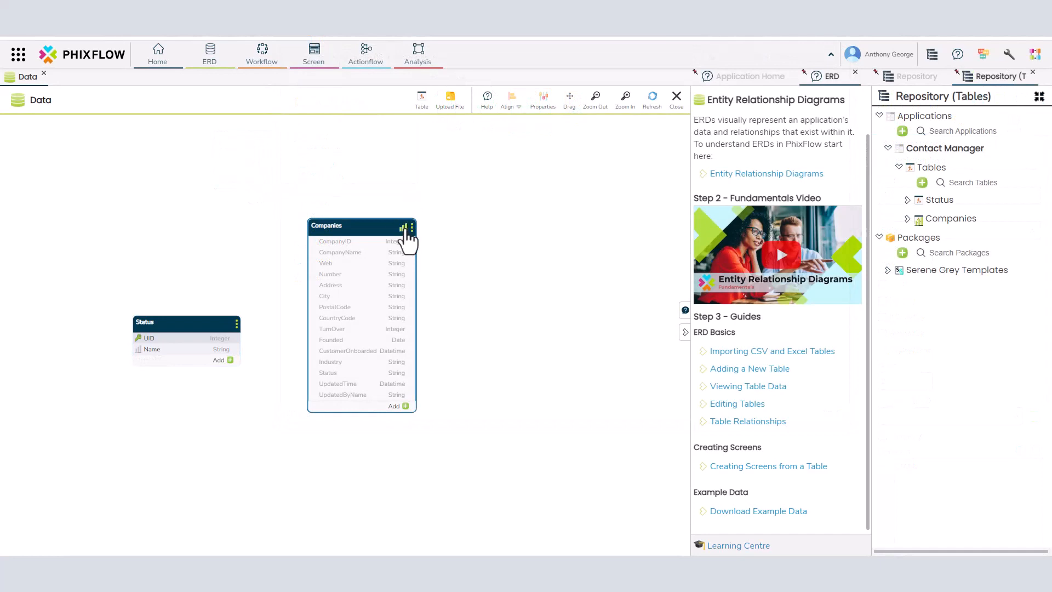
Preview the Companies data, then key Companies on CompanyID with CompanyName as display name
left_click(404, 228)
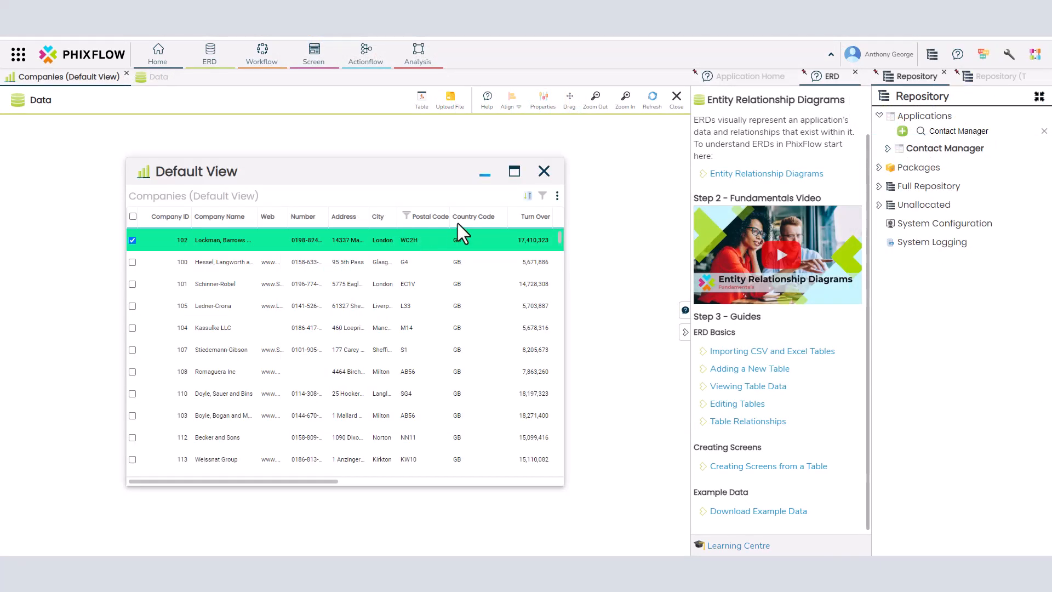
left_click(544, 172)
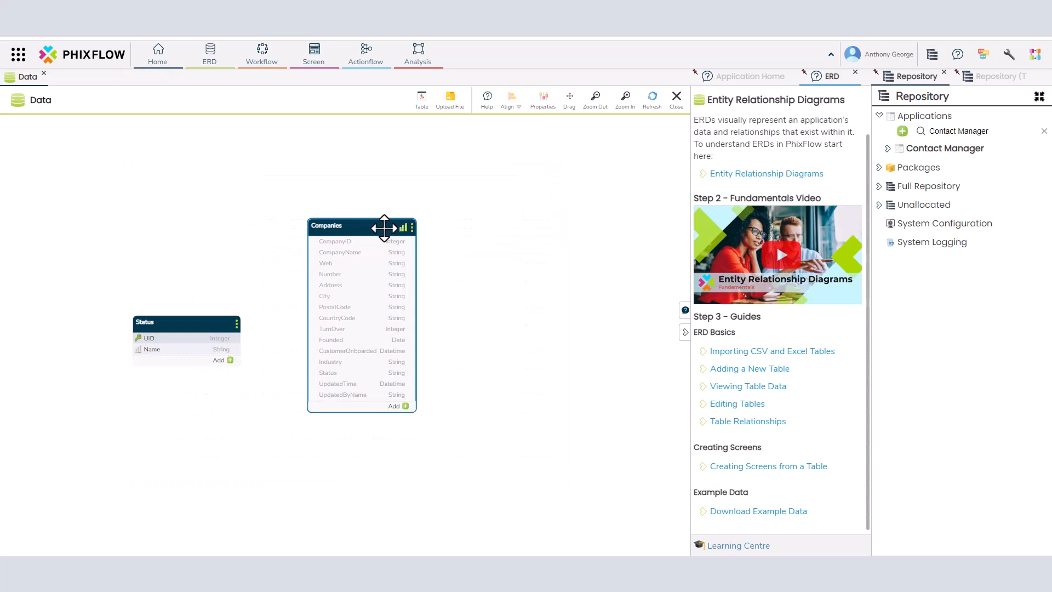
right_click(341, 252)
left_click(374, 257)
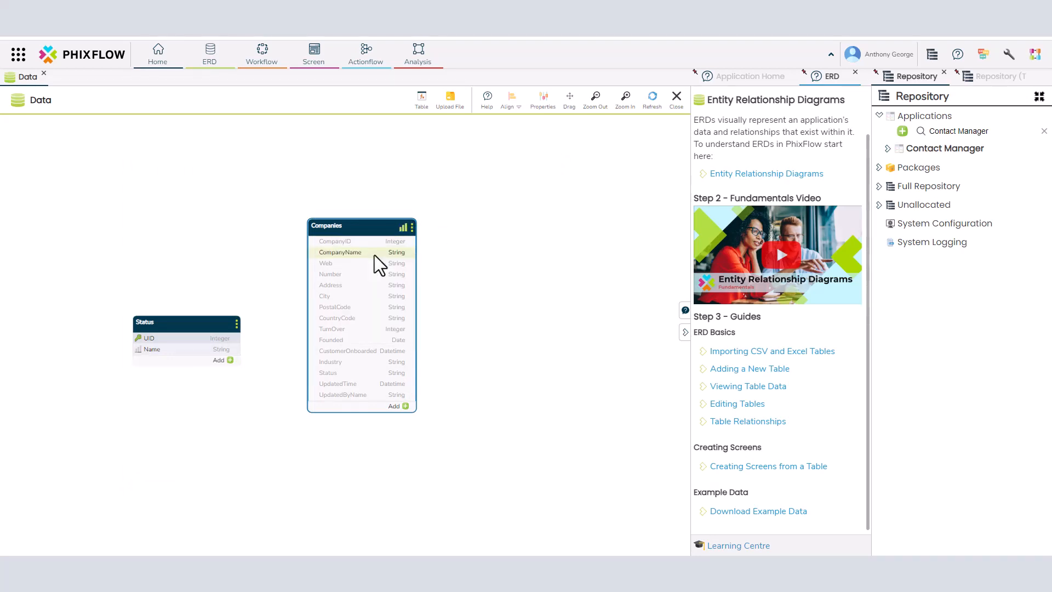
right_click(355, 253)
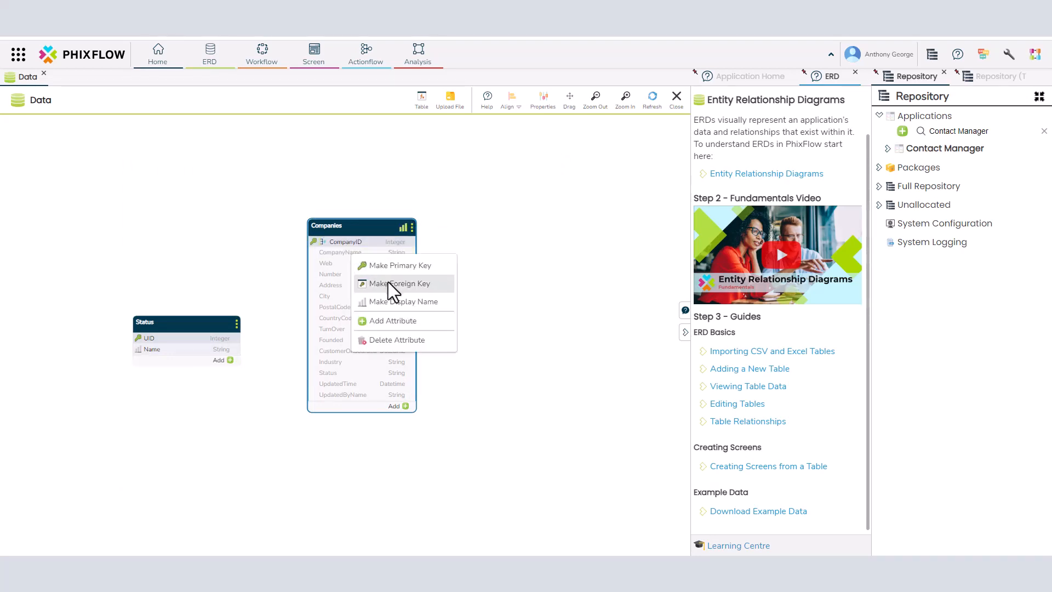
left_click(396, 302)
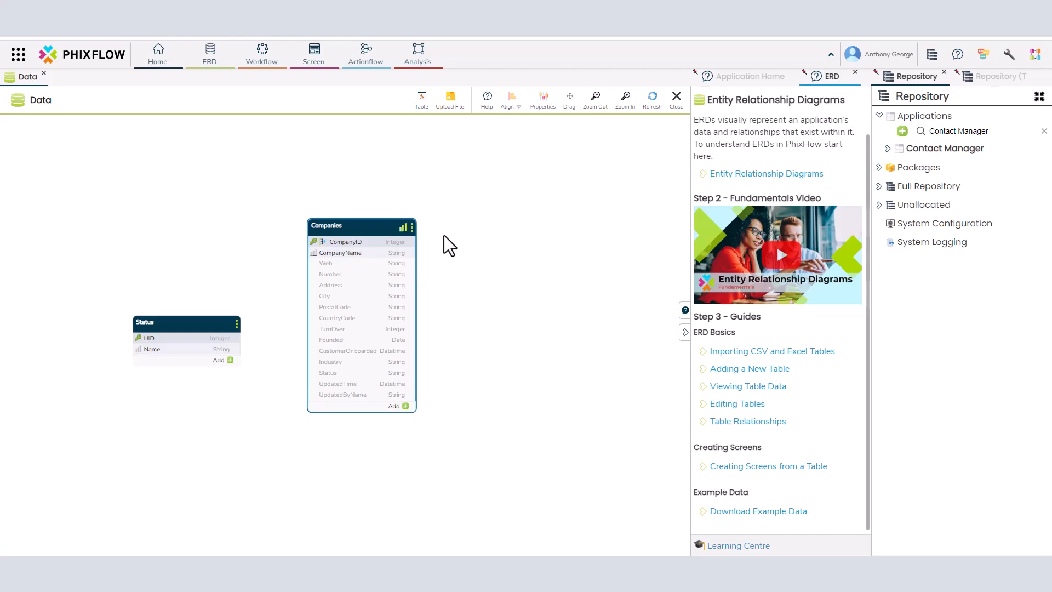
Search the Learning Centre help for 'Importing Data' and open the first result
left_click(958, 54)
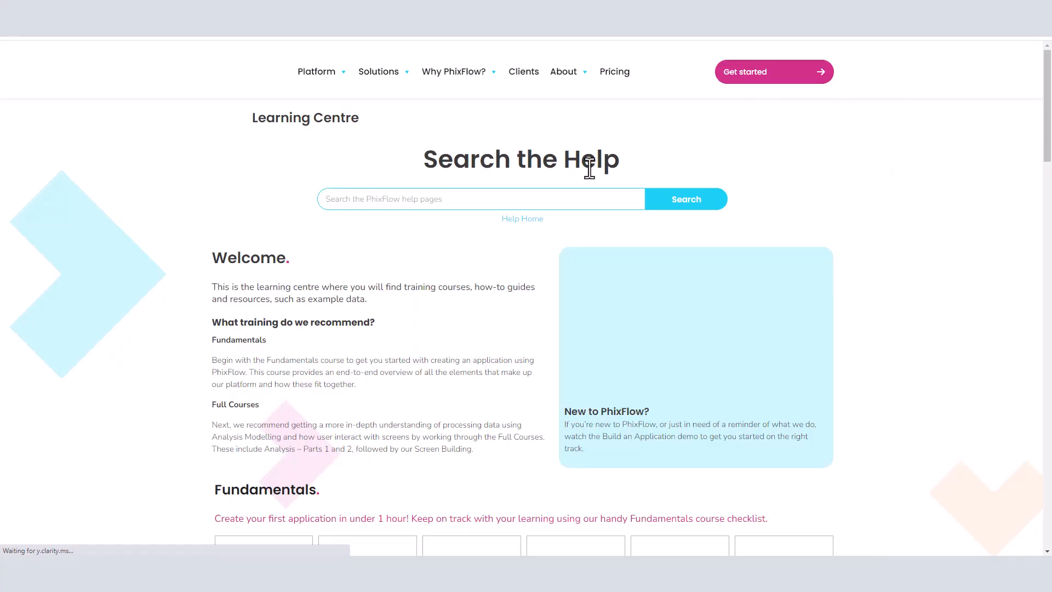
left_click(529, 200)
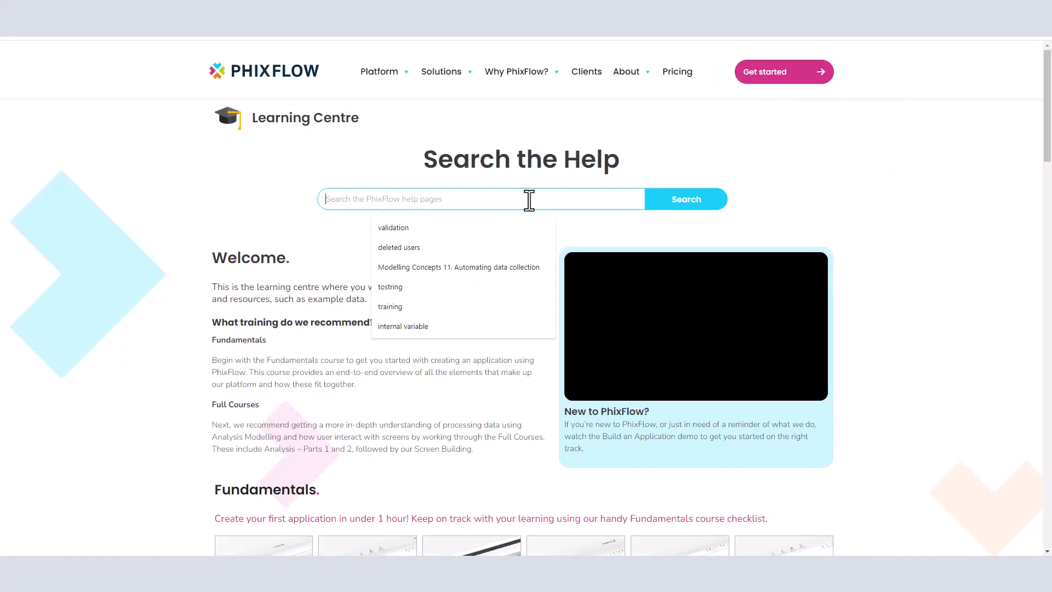
type("Importing Data")
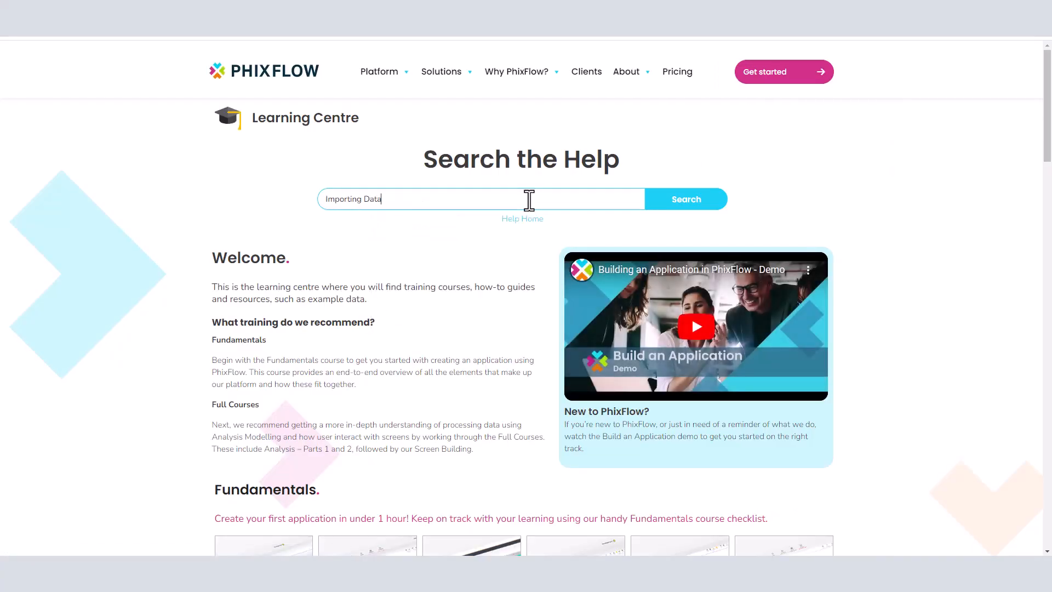
left_click(669, 203)
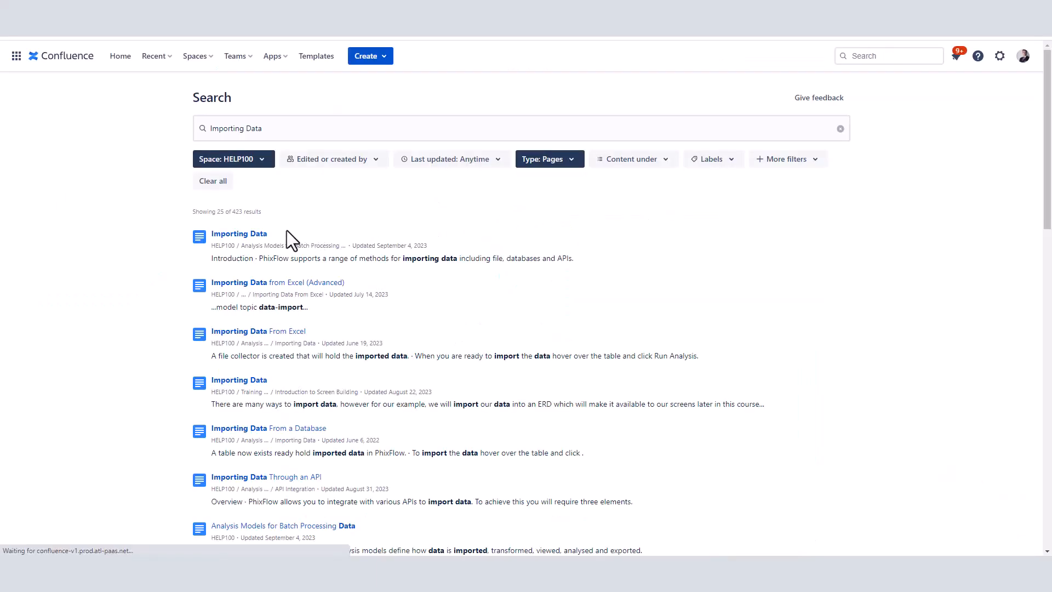
left_click(239, 234)
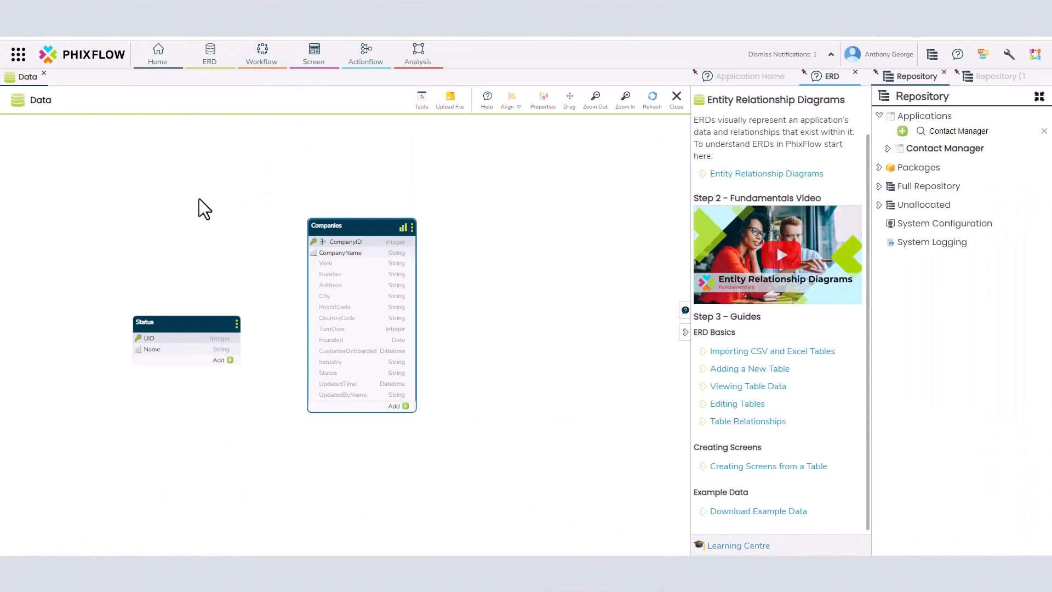
Import ISOCountryCodes.csv and line up ISOCountryCodes, Companies and Employees along the top row
left_click_drag(205, 206, 478, 223)
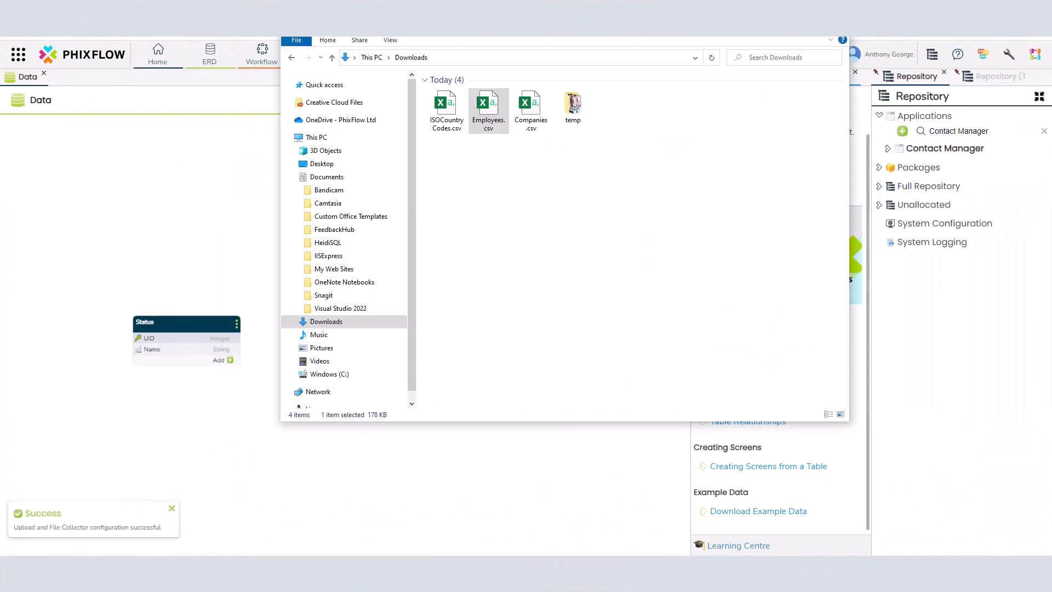
left_click_drag(450, 109, 160, 186)
left_click_drag(340, 224, 345, 147)
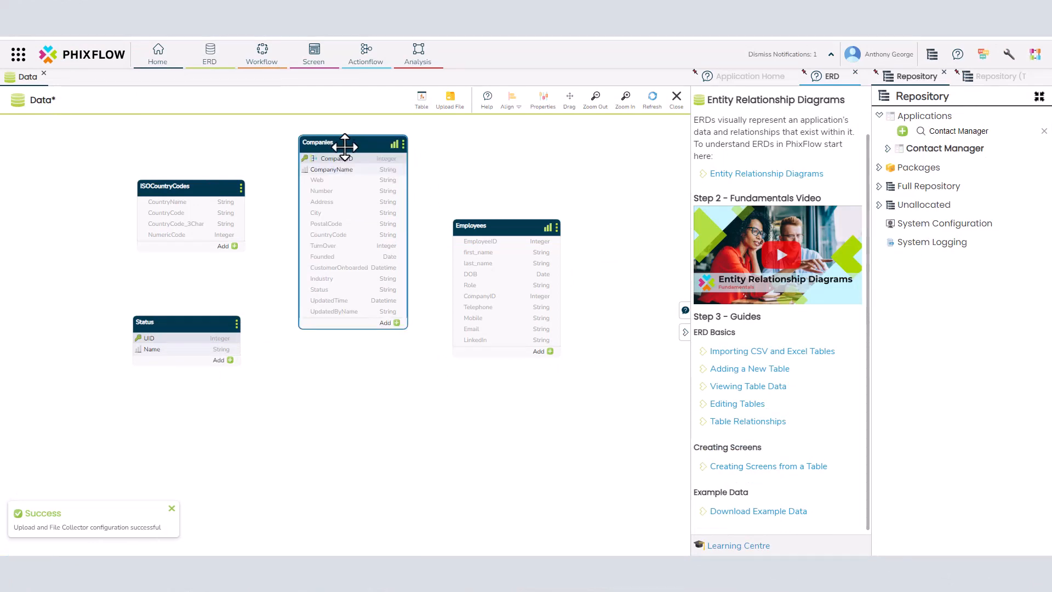
left_click_drag(485, 230, 480, 155)
left_click_drag(197, 186, 197, 146)
Key ISOCountryCodes on CountryCode and Employees on EmployeeID, with CountryName and first_name as display names
right_click(181, 173)
left_click(211, 190)
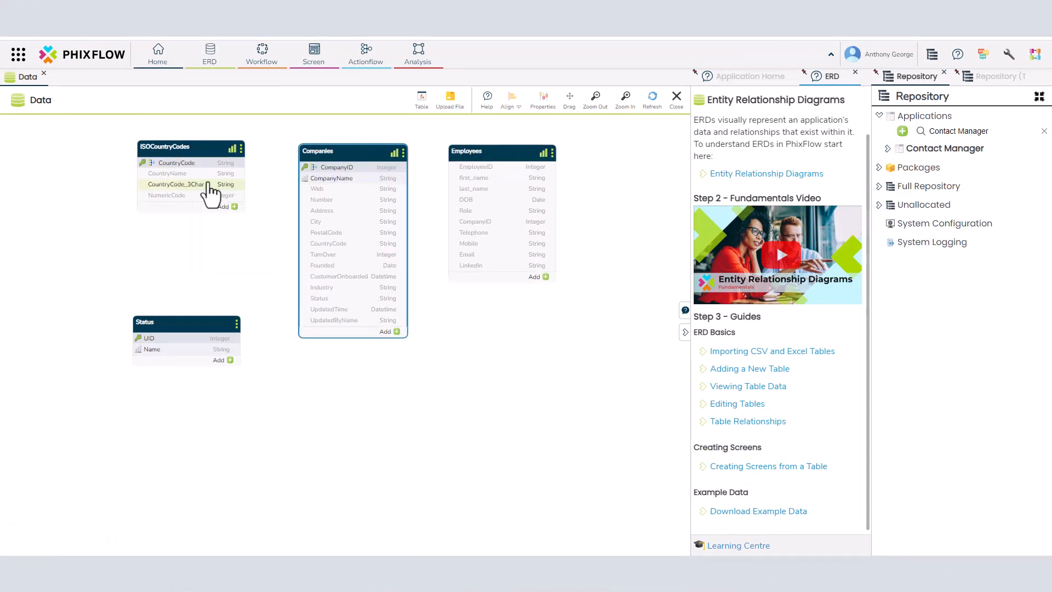
right_click(189, 173)
left_click(237, 223)
right_click(475, 167)
left_click(499, 181)
right_click(473, 178)
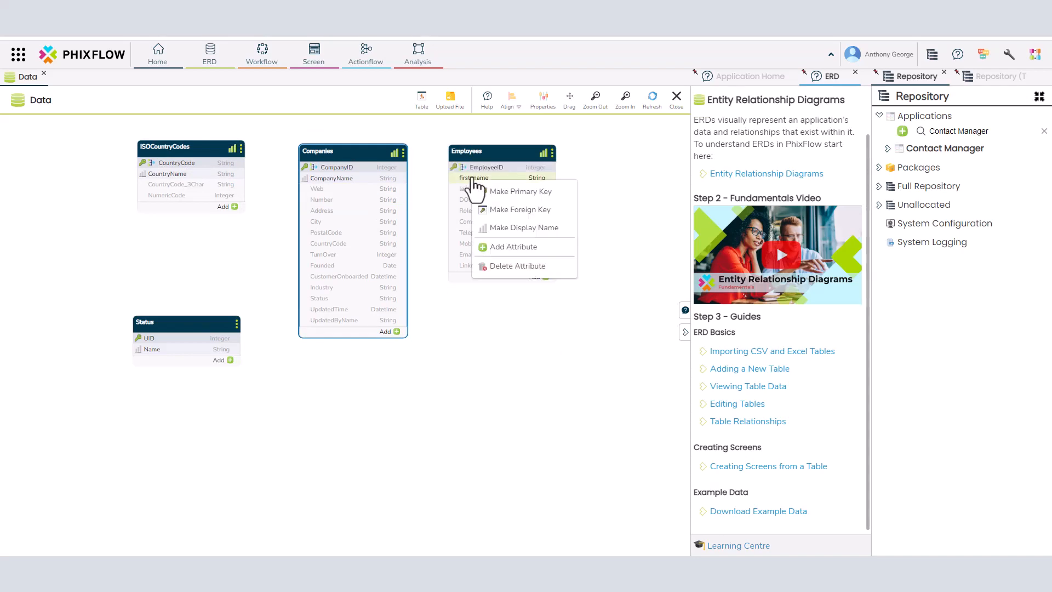
left_click(521, 228)
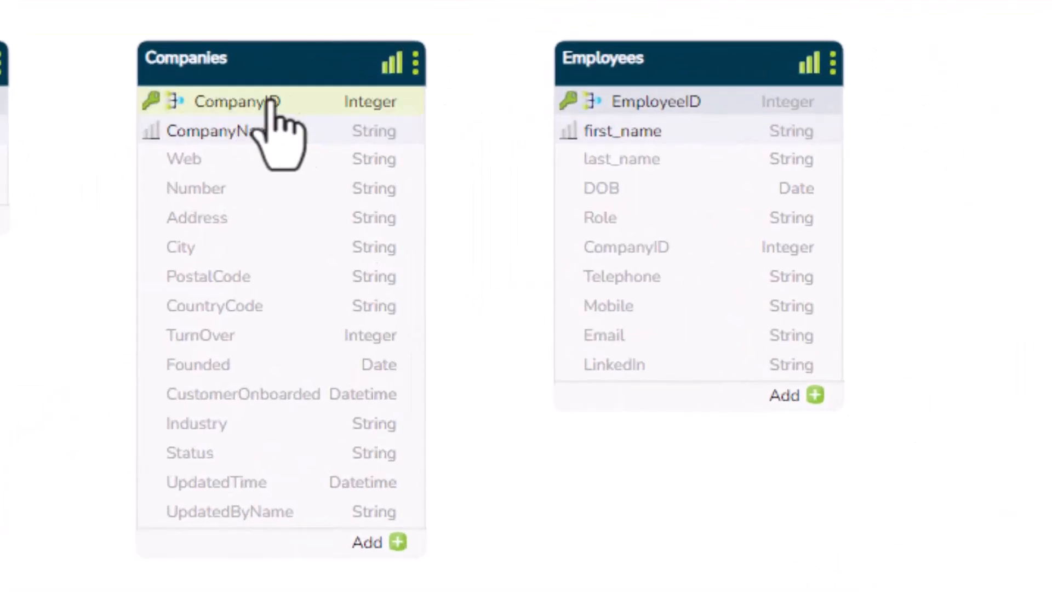
Link Companies.CompanyID to Employees and ISOCountryCodes.CountryCode to Companies
left_click_drag(272, 104, 637, 254)
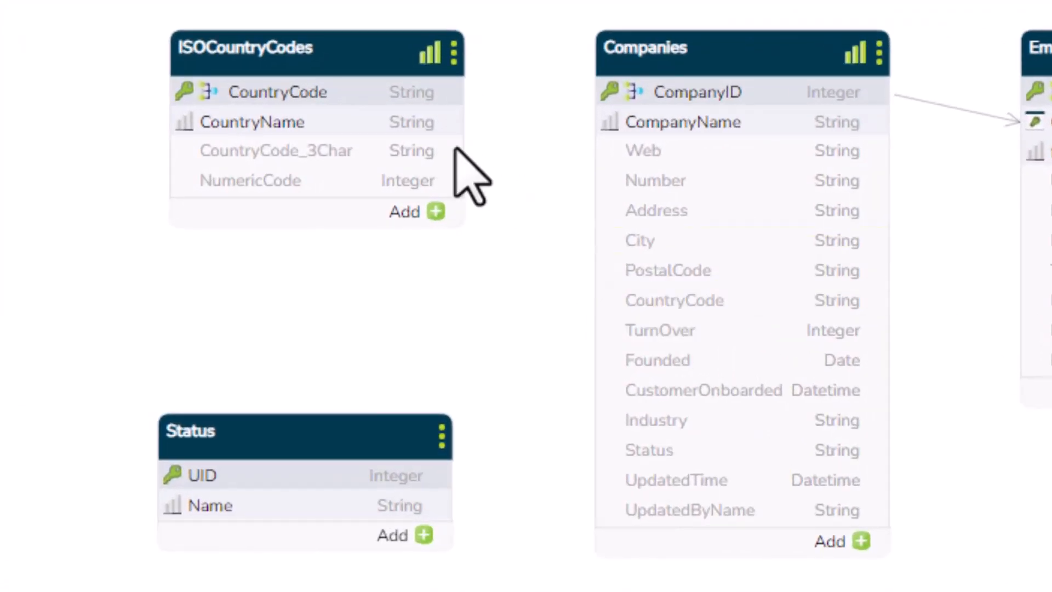
left_click_drag(293, 99, 672, 291)
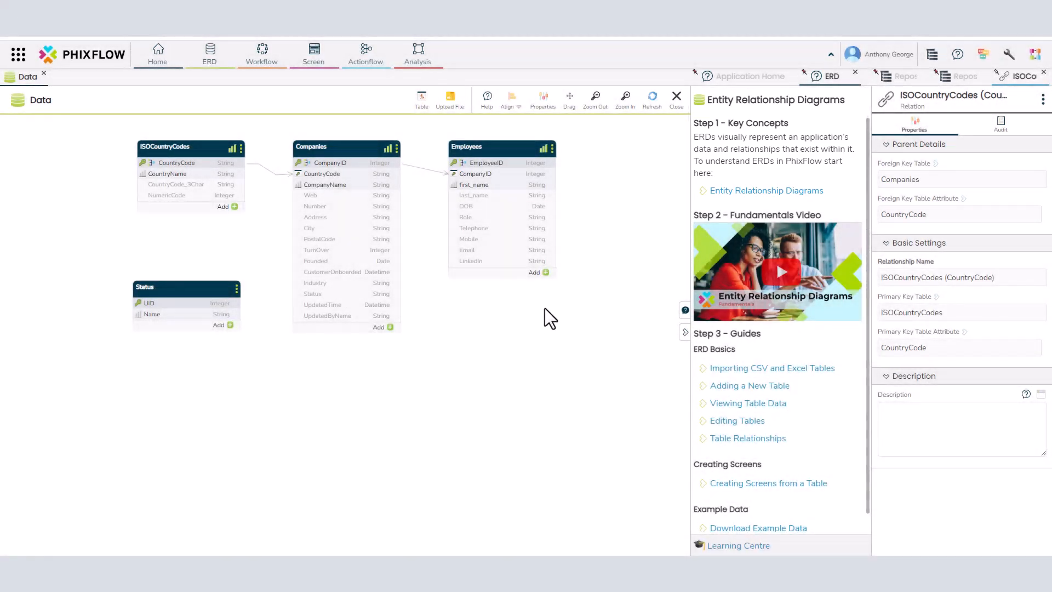
Read through the Entity Relationship Diagrams help page, then go to the application's Screens area
left_click(759, 190)
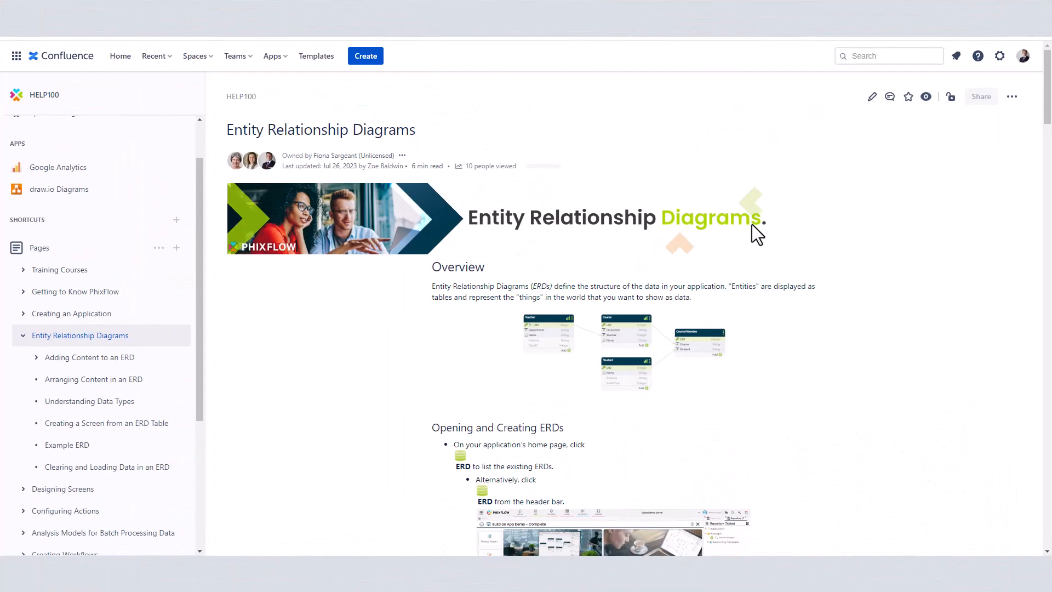
scroll(752, 225, "down", 10)
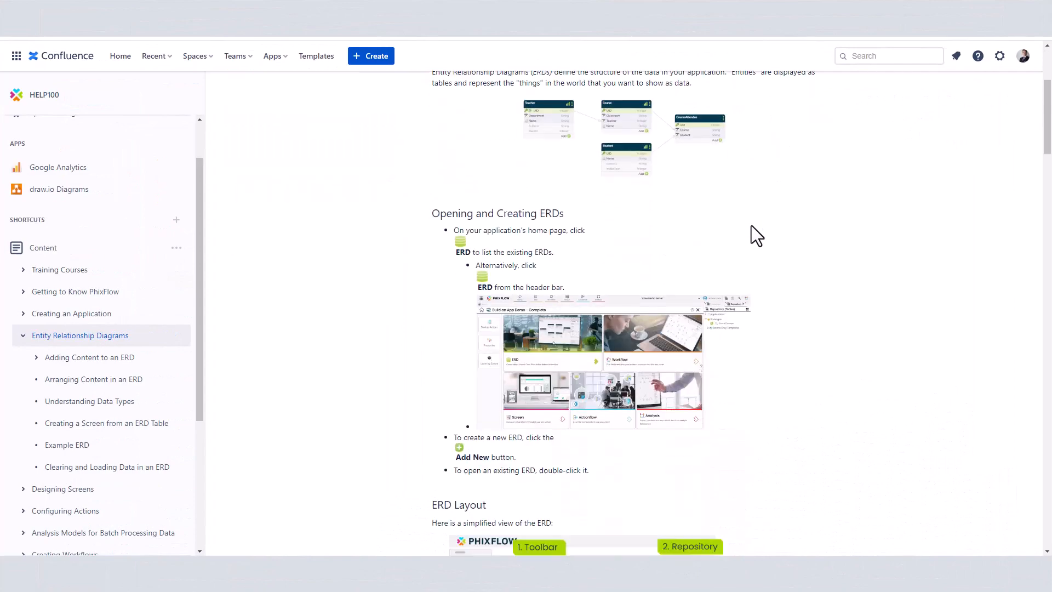
scroll(757, 237, "down", 5)
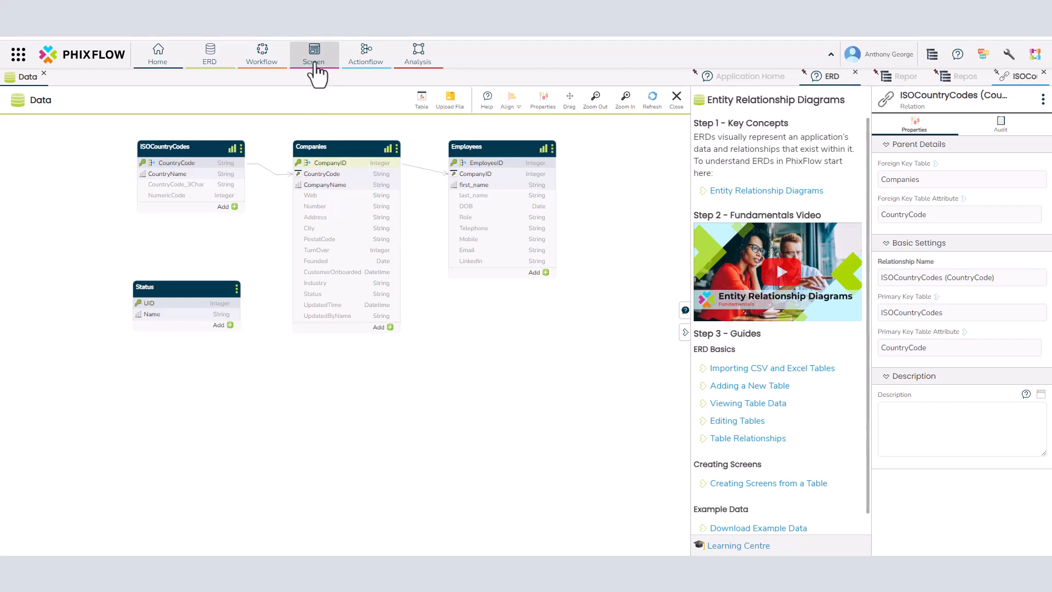
left_click(314, 65)
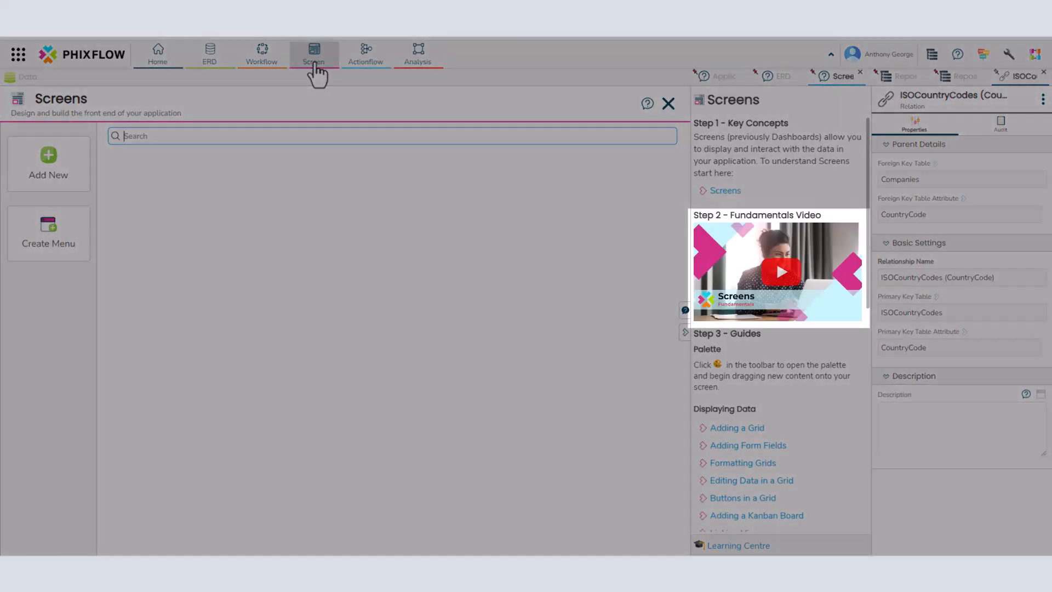